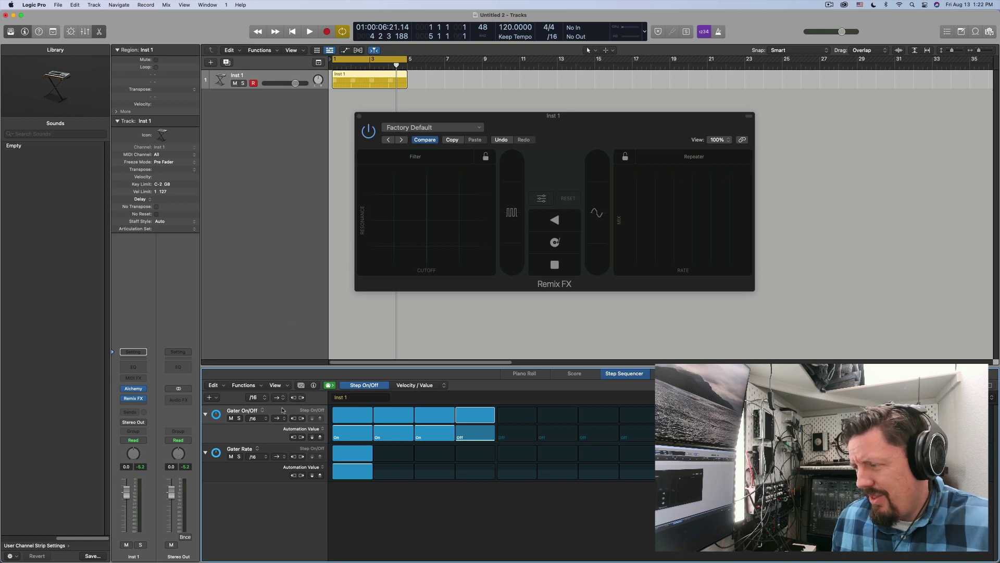
left_click(222, 387)
left_click(239, 345)
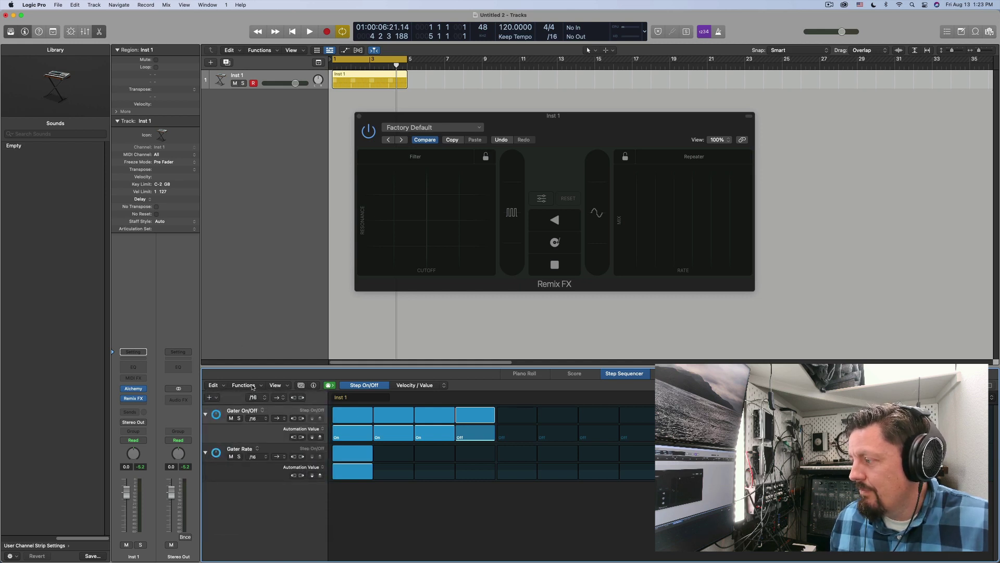
left_click(214, 397)
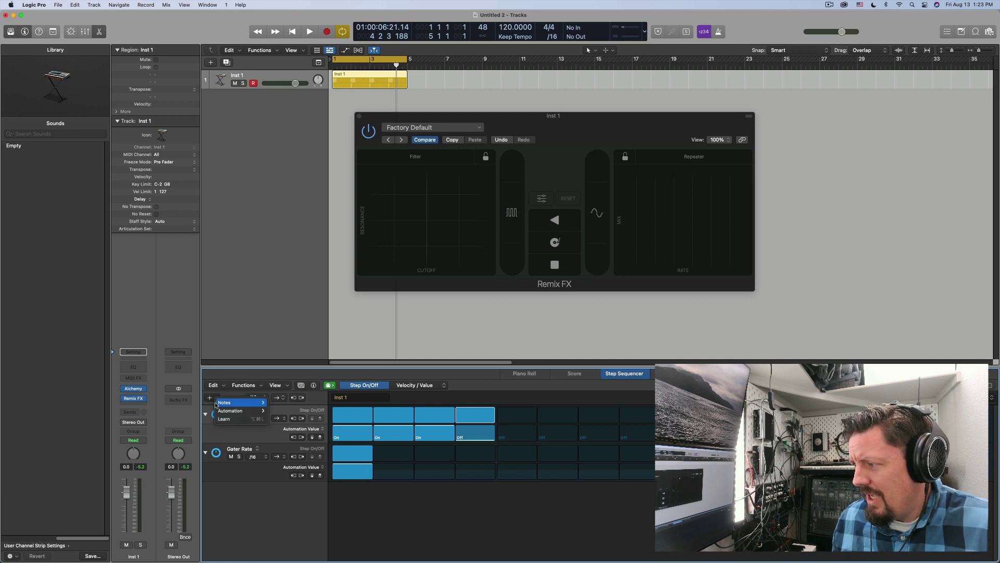
mouse_move(232, 411)
mouse_move(278, 412)
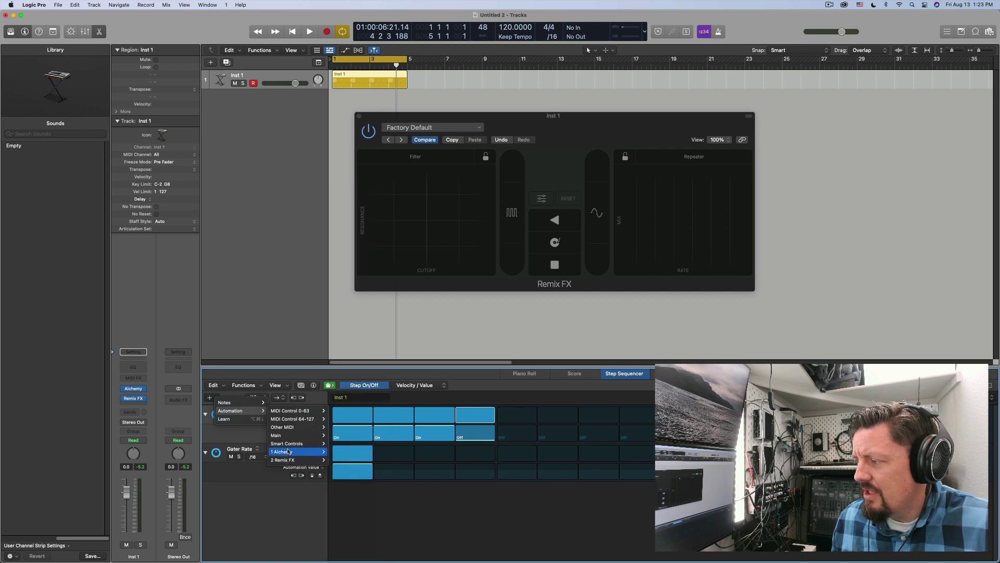
mouse_move(286, 460)
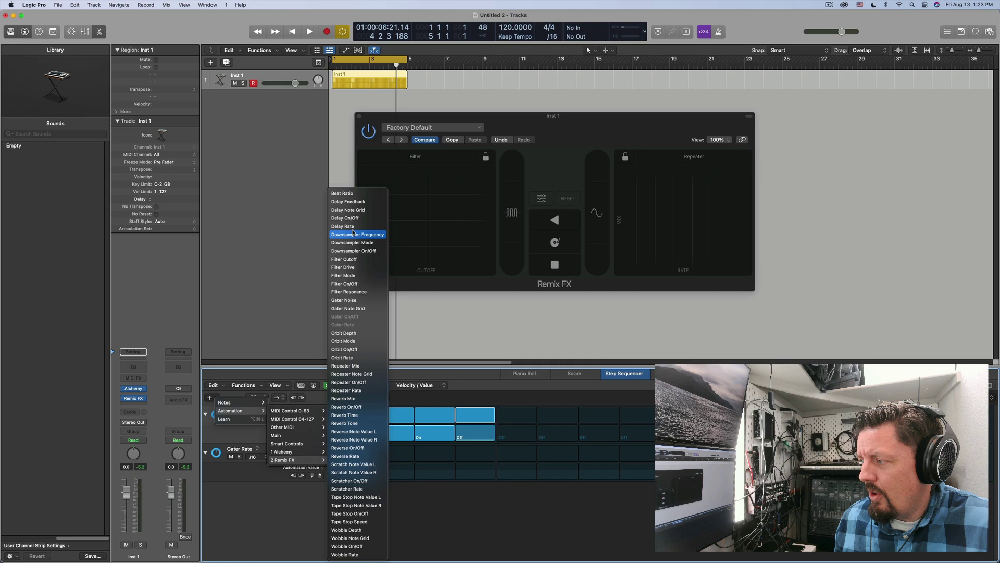
left_click(349, 521)
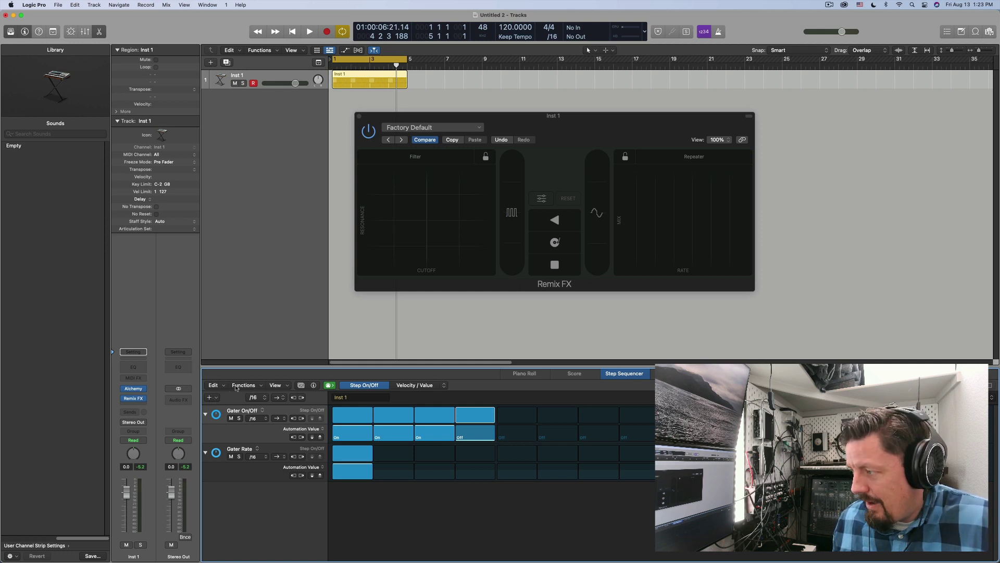
Toggle Learn Mode off and delete the Gater Rate row from the pattern
left_click(240, 386)
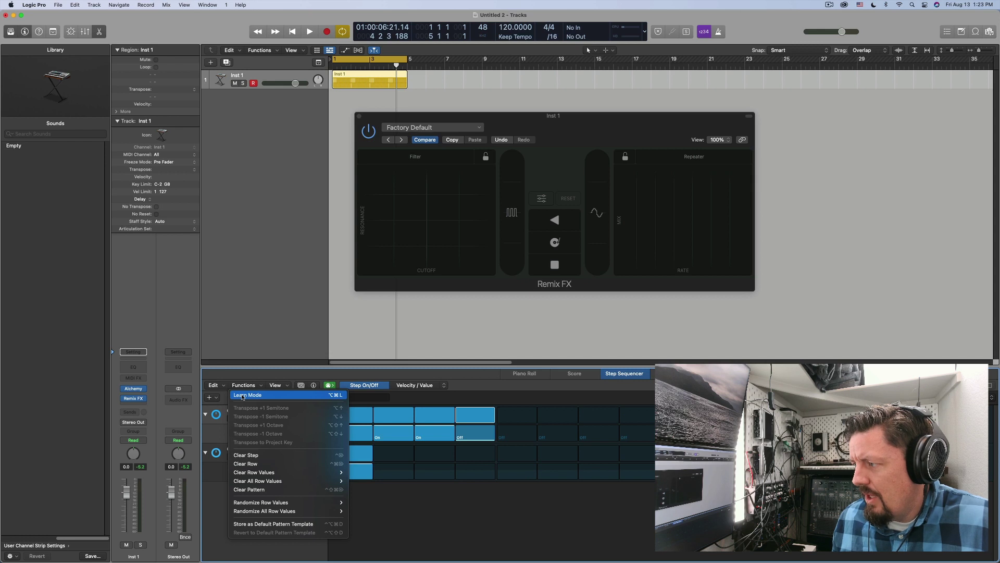
left_click(242, 396)
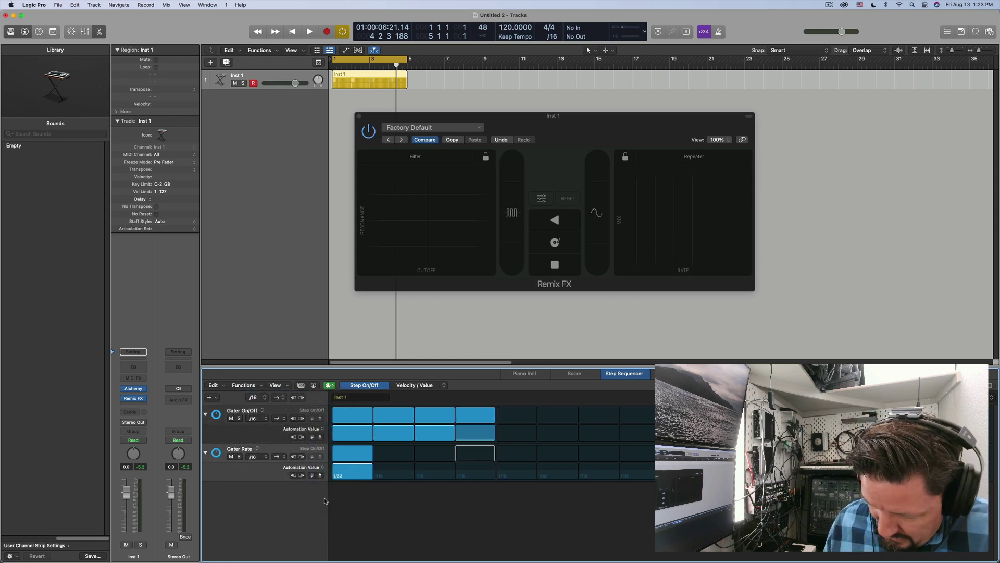
right_click(271, 449)
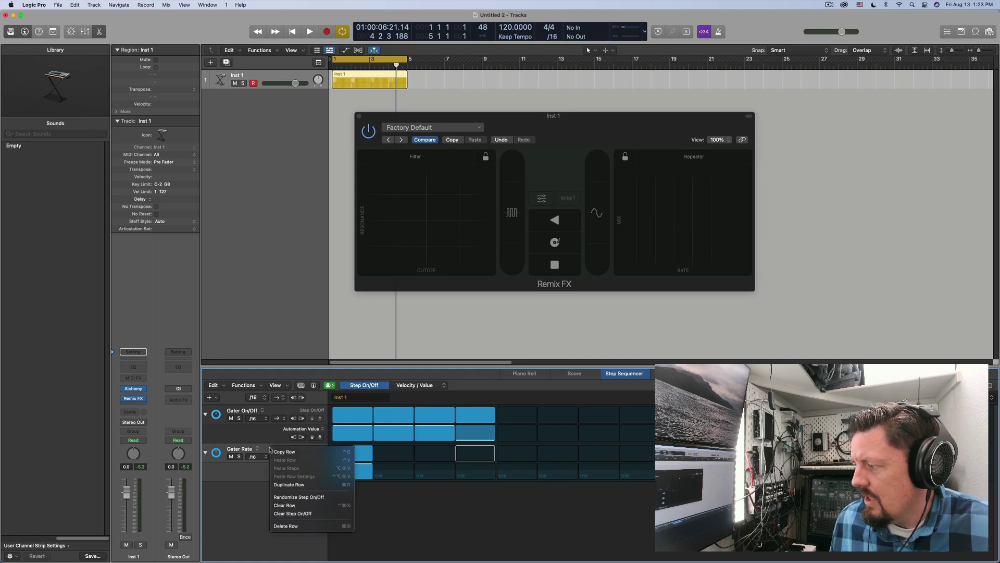
left_click(286, 526)
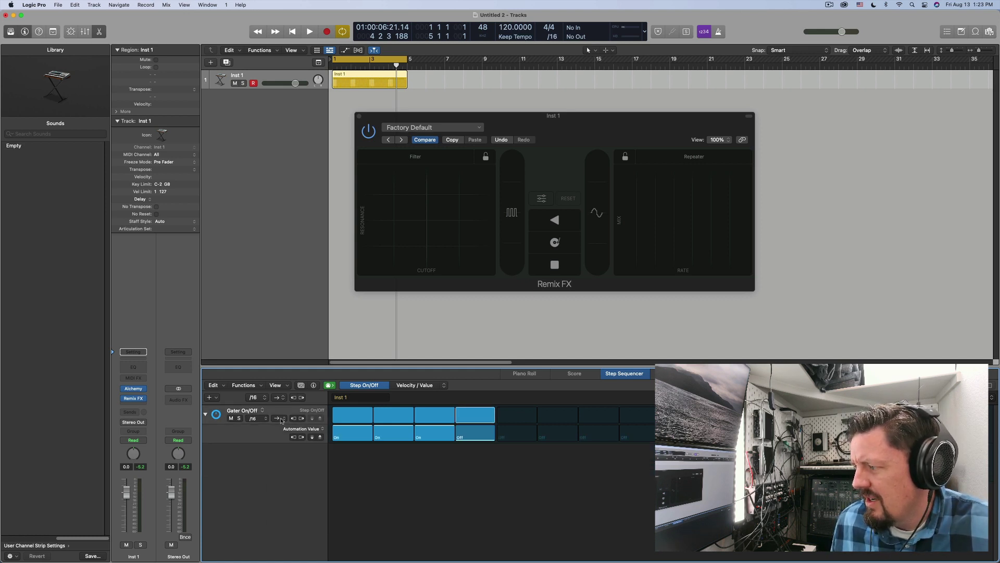
Collapse the Gater On/Off lane and clear all of its steps
right_click(281, 411)
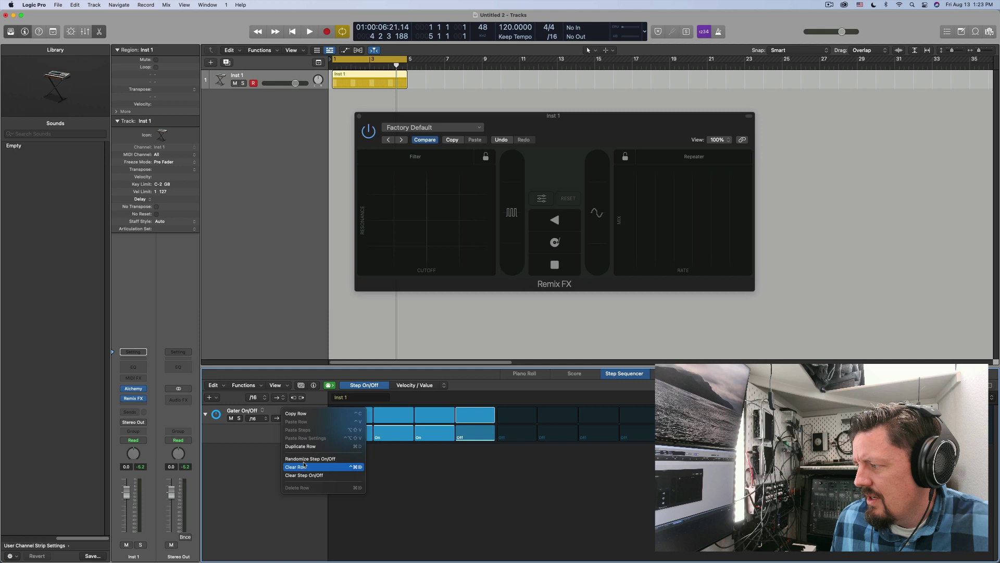
left_click(295, 496)
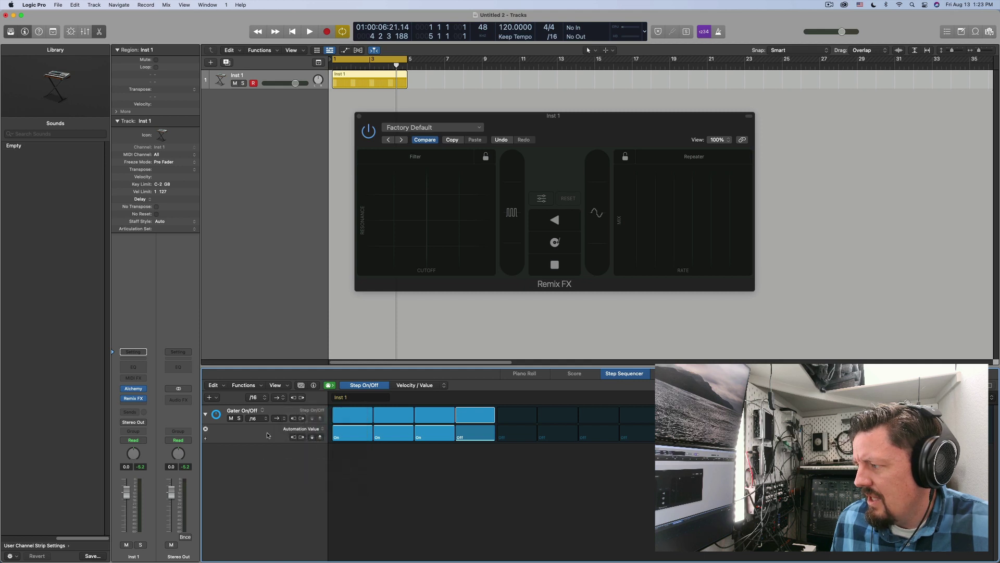
left_click(205, 414)
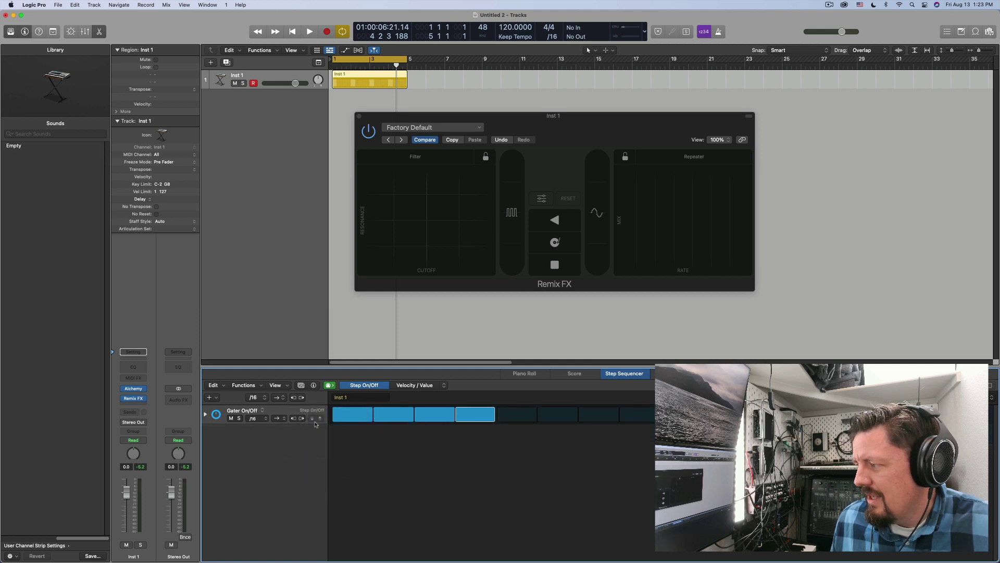
key("super+z")
key("super+z")
right_click(280, 412)
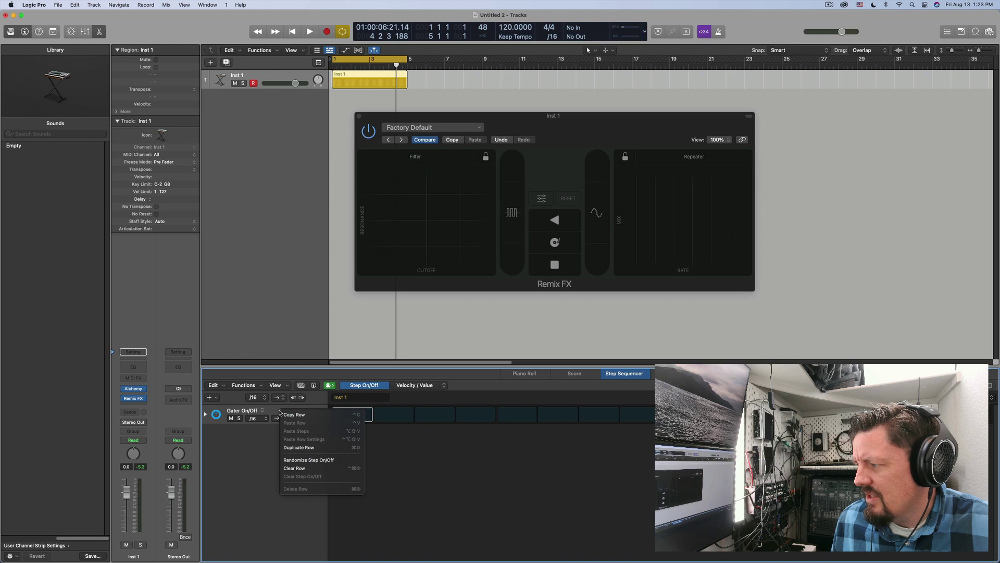
key("Escape")
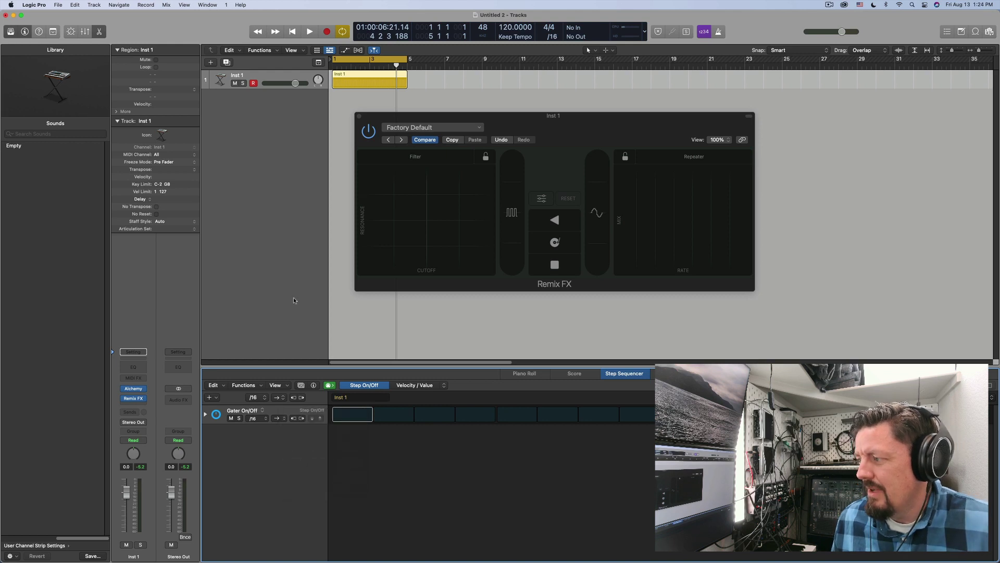
Learn the Remix FX Gater control into a new Gater Rate row and expand both rows' values
left_click(243, 385)
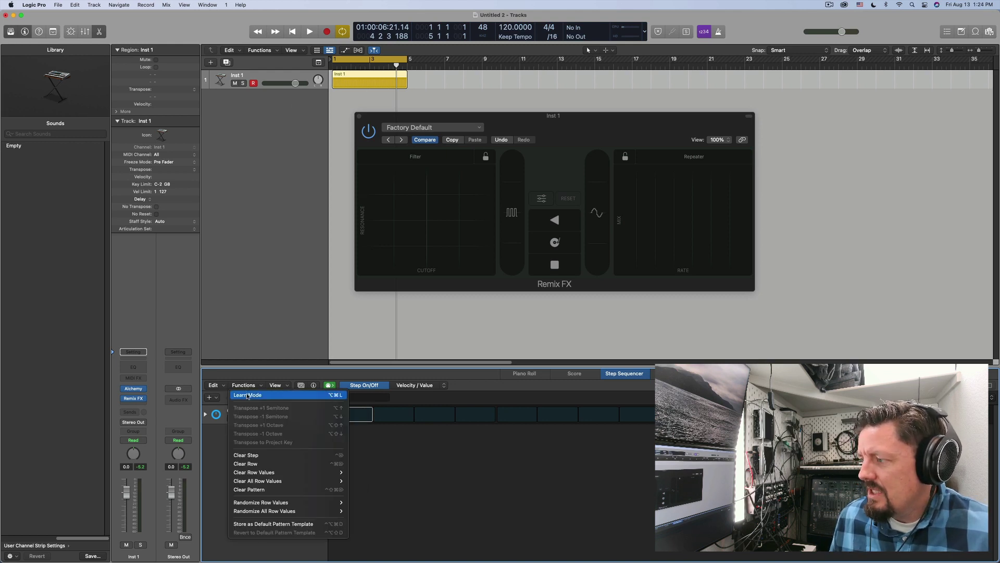
left_click(261, 395)
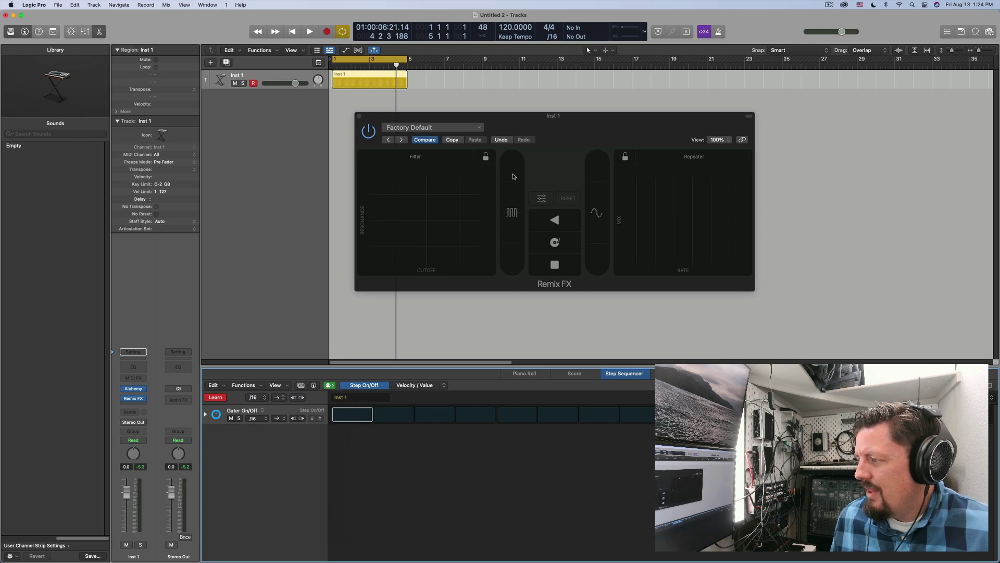
left_click_drag(513, 172, 507, 245)
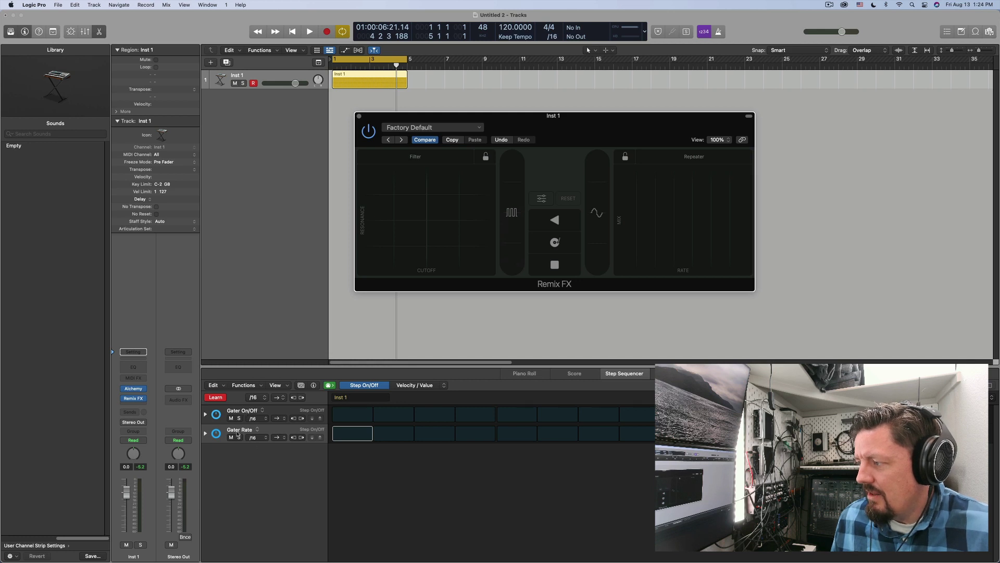
left_click(205, 414)
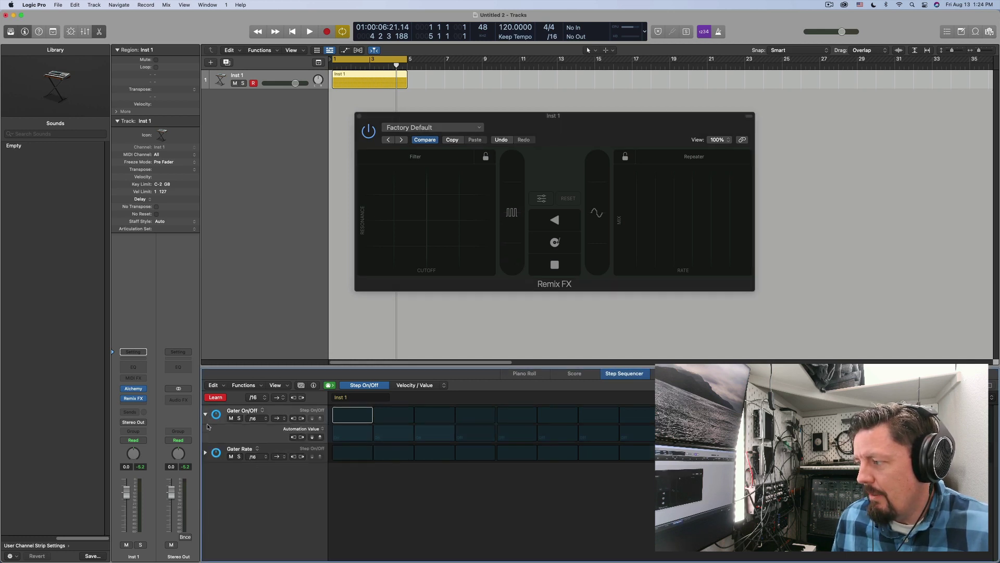
left_click(206, 454)
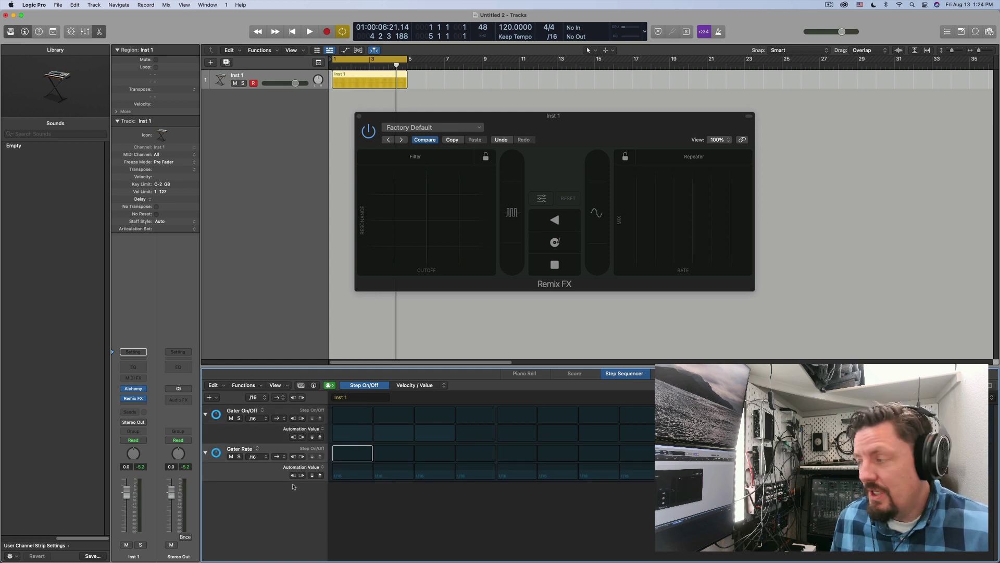
Set Gater On/Off step 1 On and step 4 Off, and Gater Rate steps 1–3 to 1/16, 1/8, 1/4
left_click(344, 415)
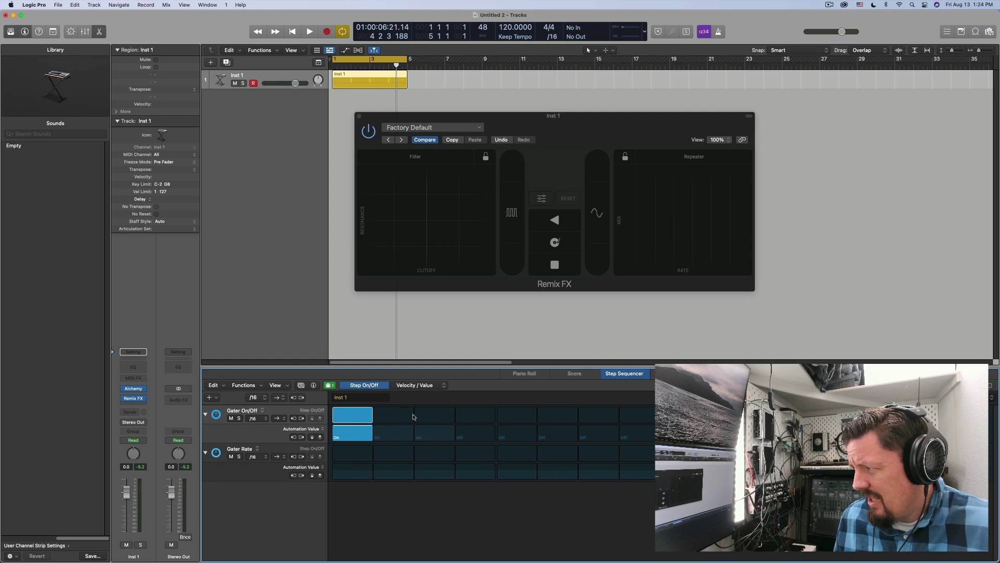
left_click(465, 414)
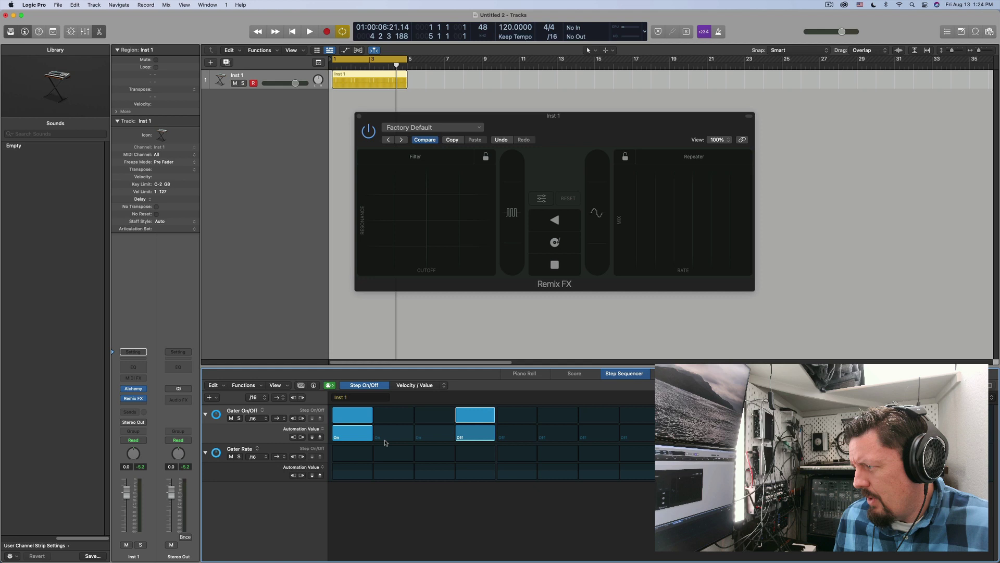
left_click(344, 451)
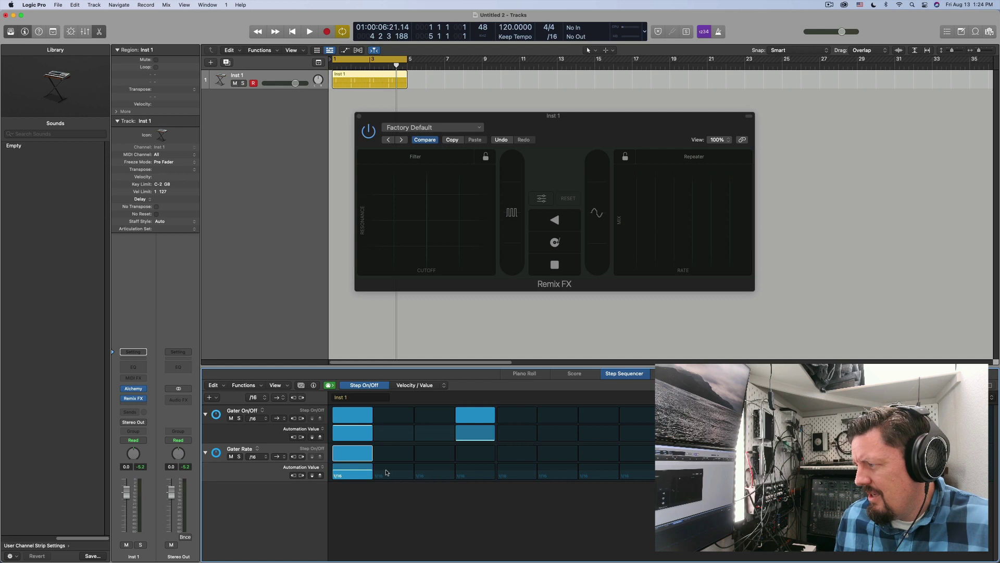
left_click(391, 451)
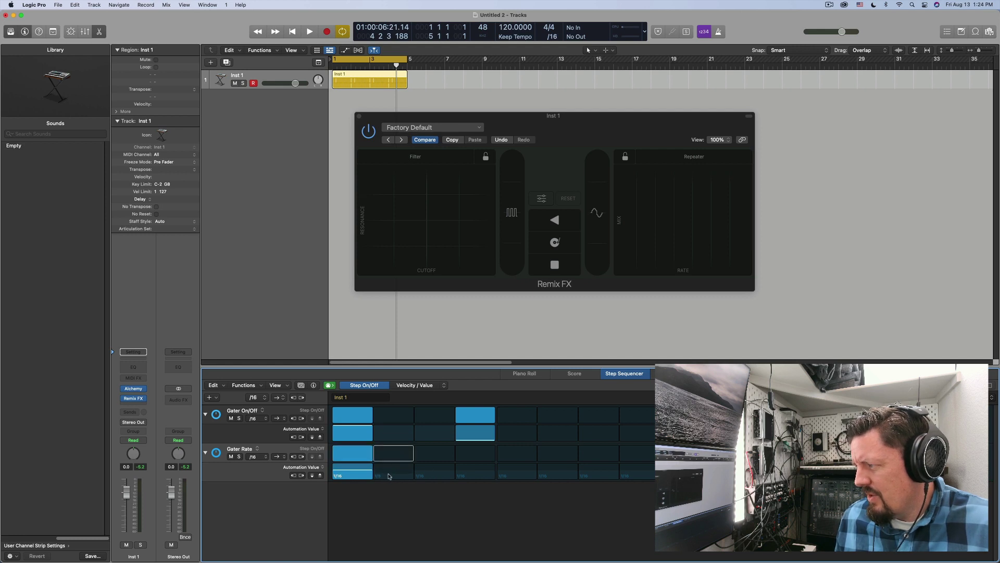
left_click(392, 453)
left_click(395, 475)
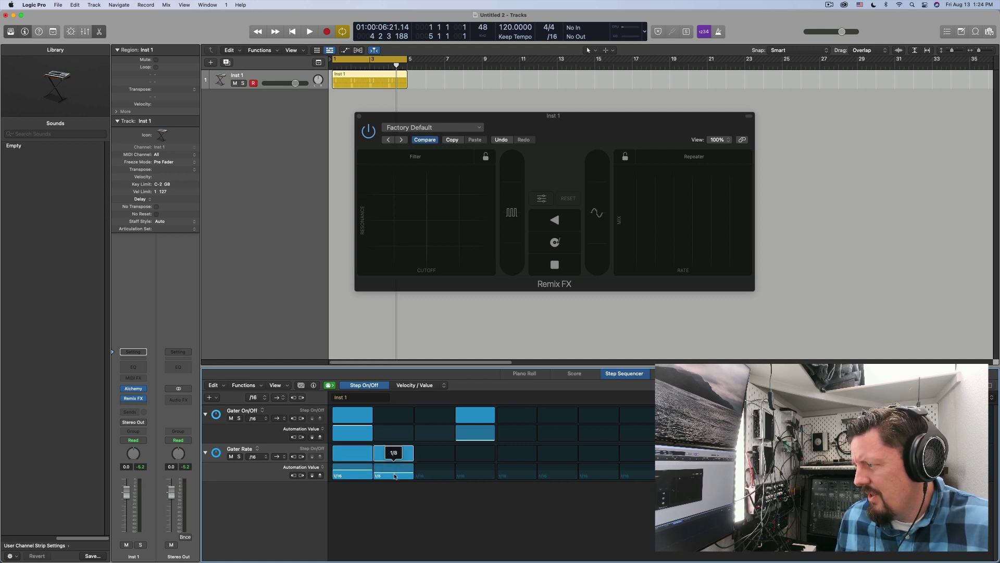
left_click(438, 453)
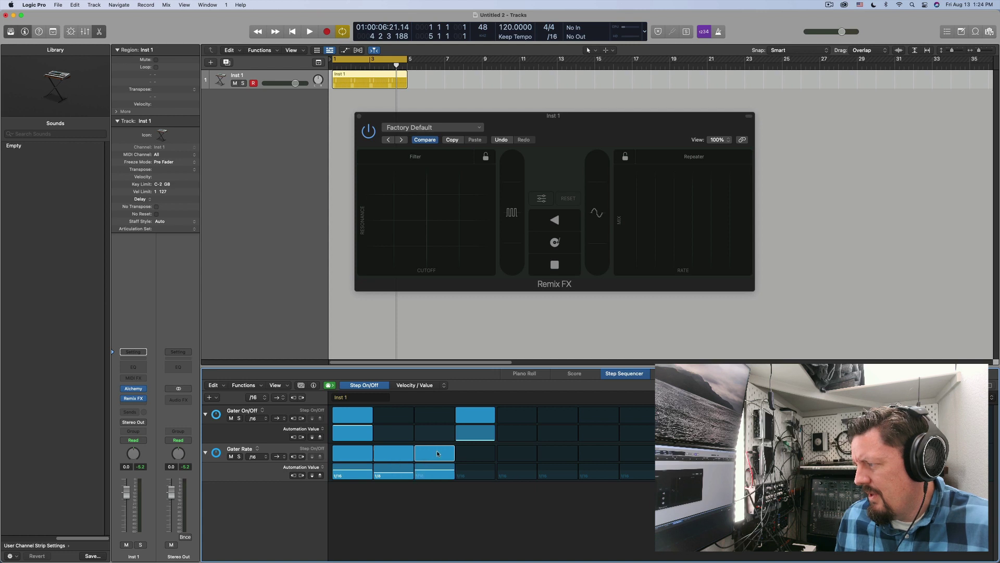
left_click_drag(432, 473, 432, 480)
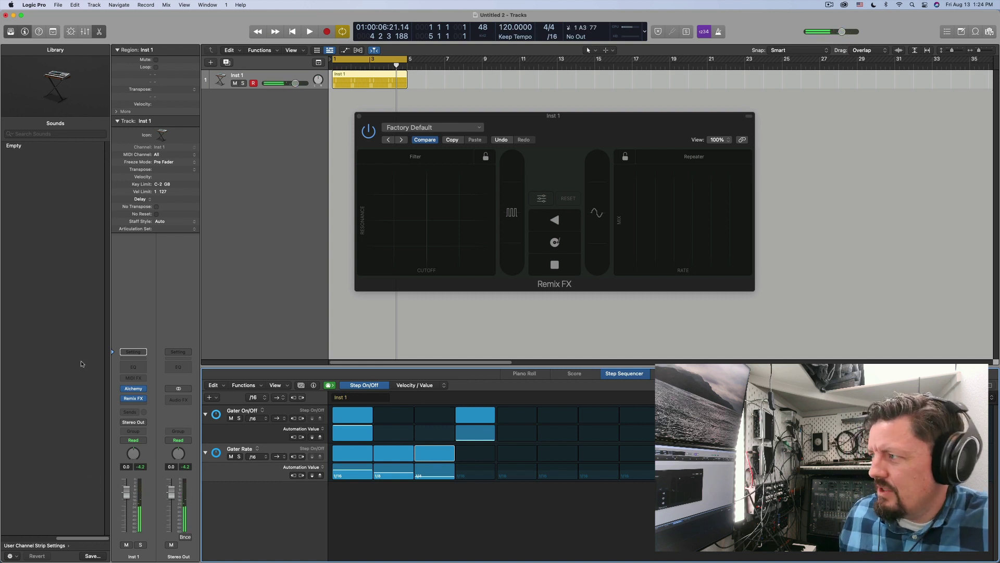
left_click(310, 31)
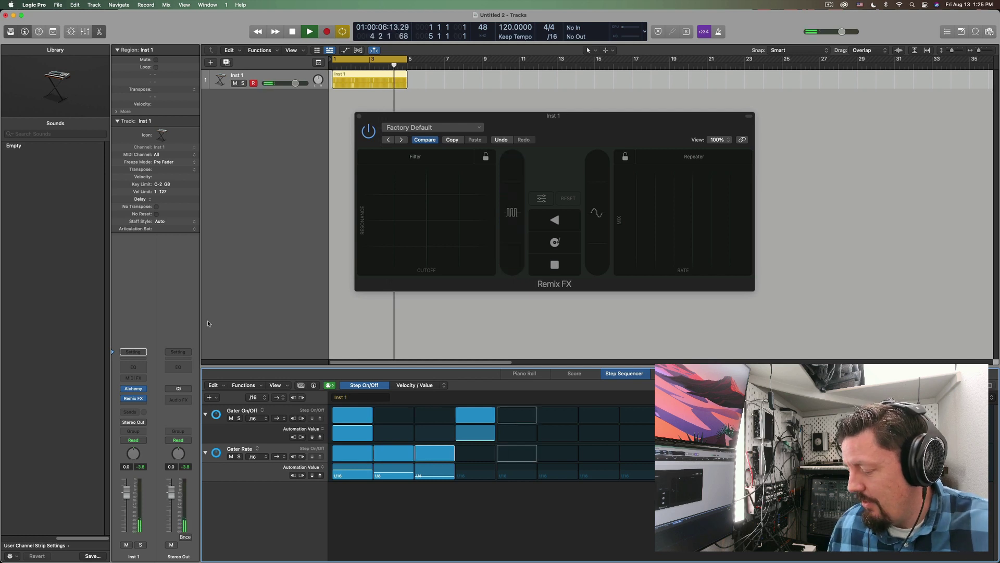
key("space")
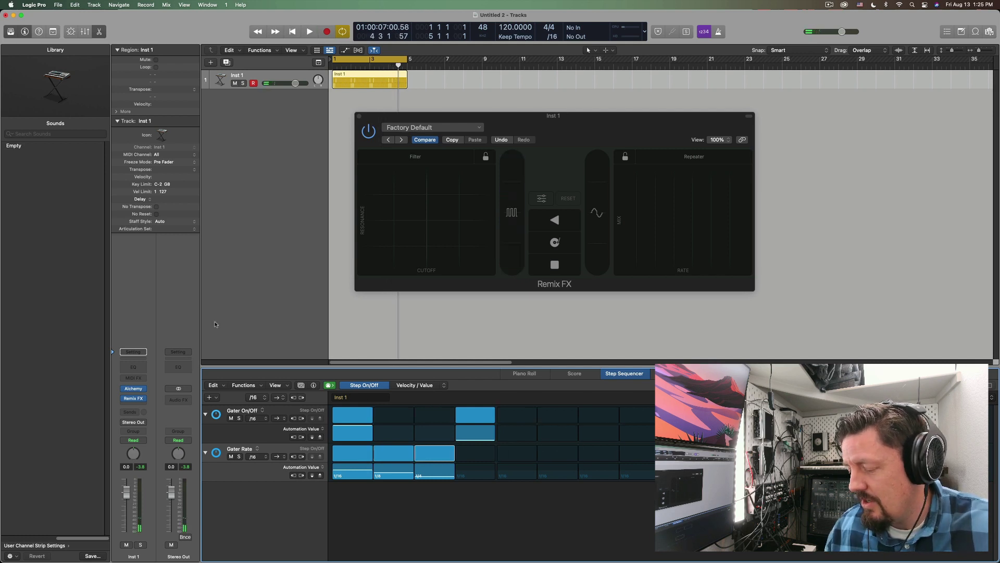
Browse the Step Sequencer's Automation > Main parameters without adding a row
left_click(217, 398)
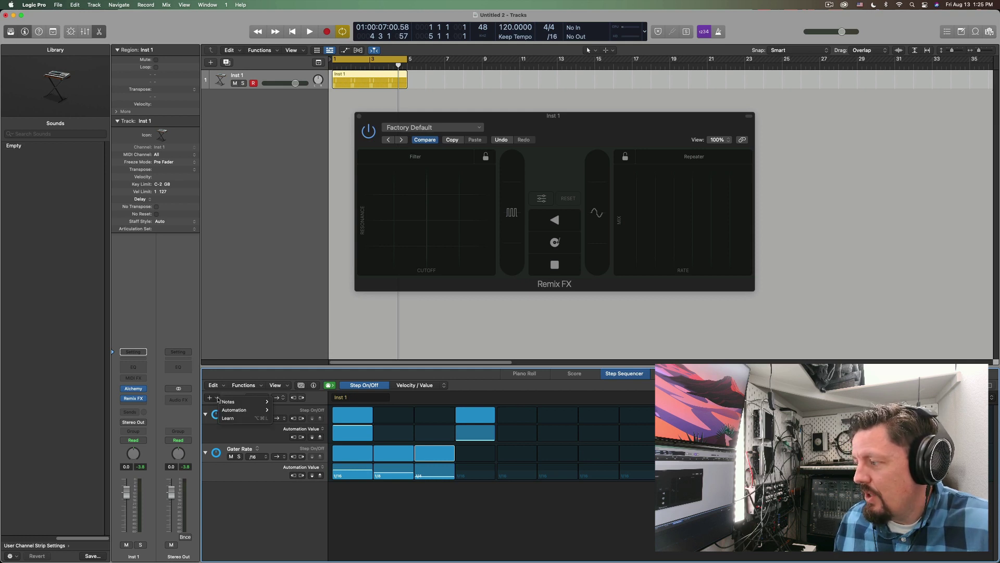
mouse_move(228, 413)
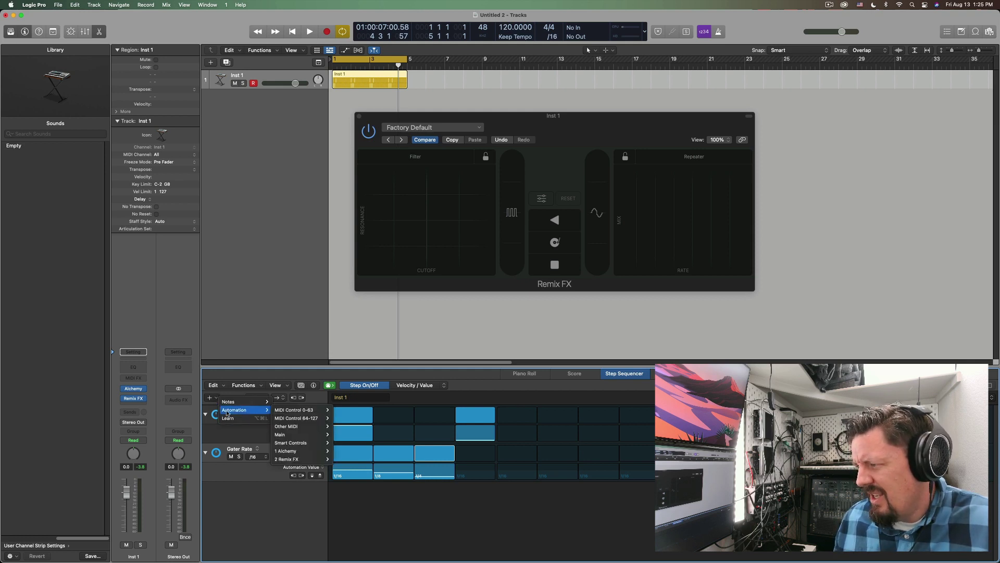
mouse_move(314, 437)
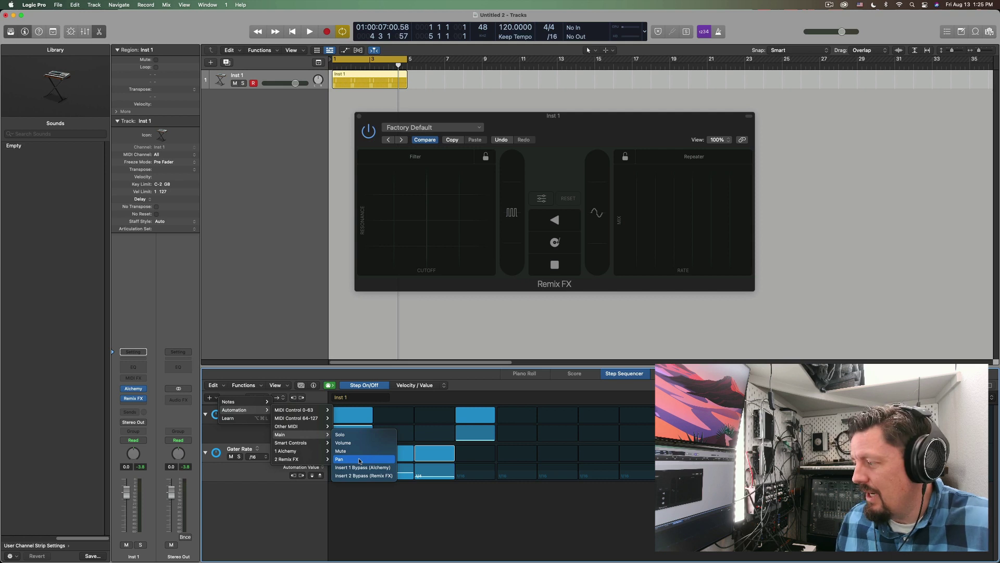
left_click(264, 261)
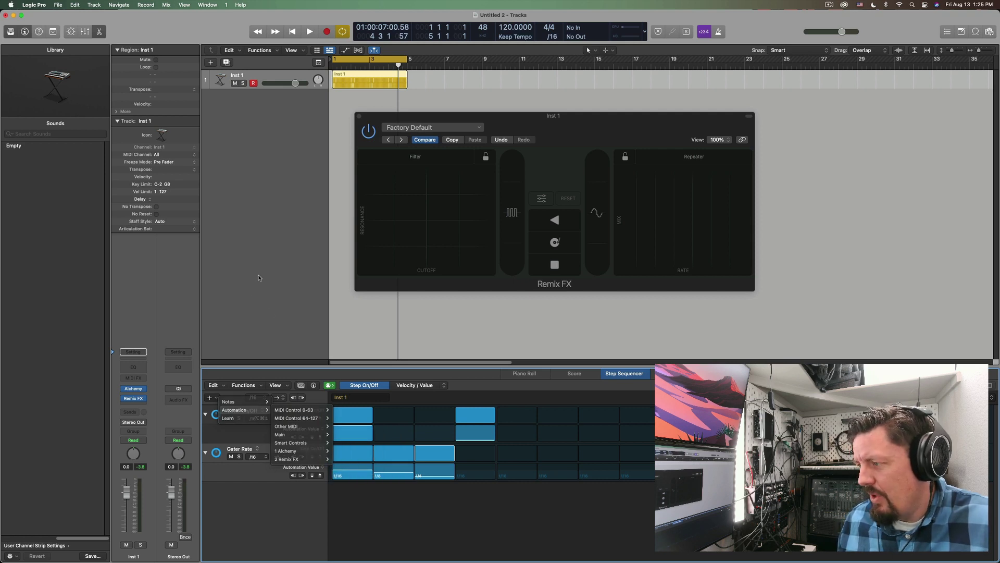
Switch Inst 1's panning to Binaural Pan and reopen the automation parameter list
right_click(133, 454)
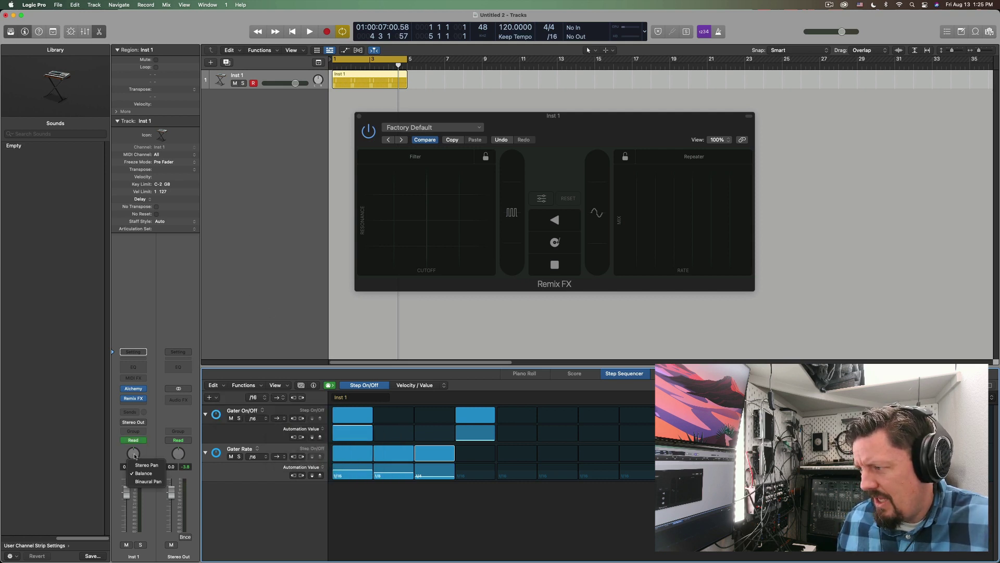
left_click(145, 482)
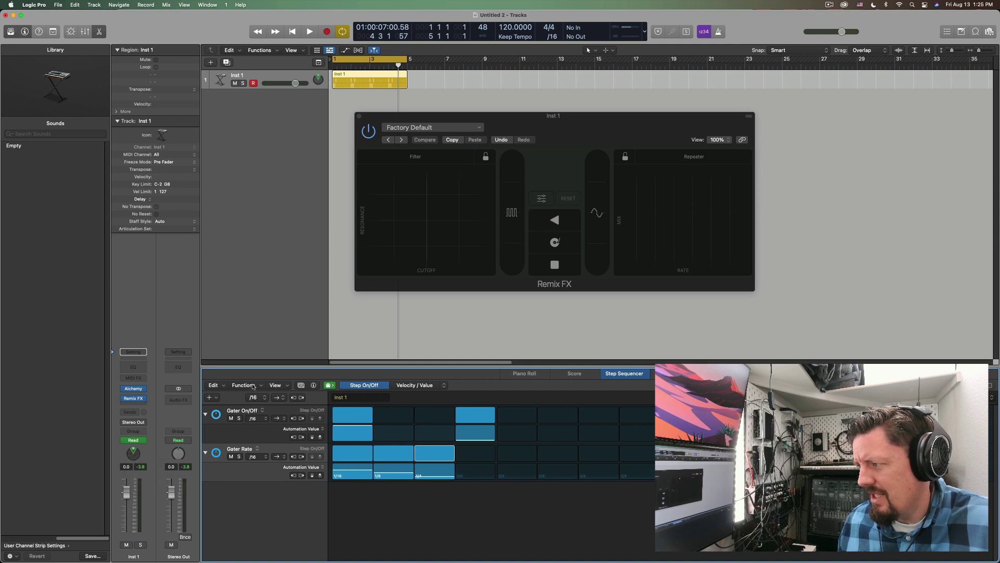
left_click(214, 398)
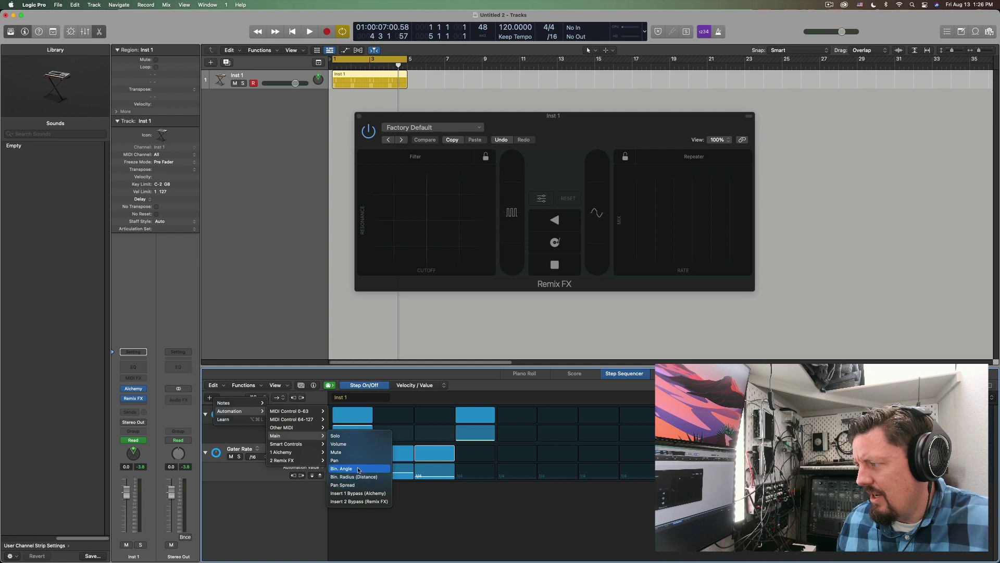
Close the automation parameter list and show Inst 1's MIDI FX plug-in list
left_click(273, 314)
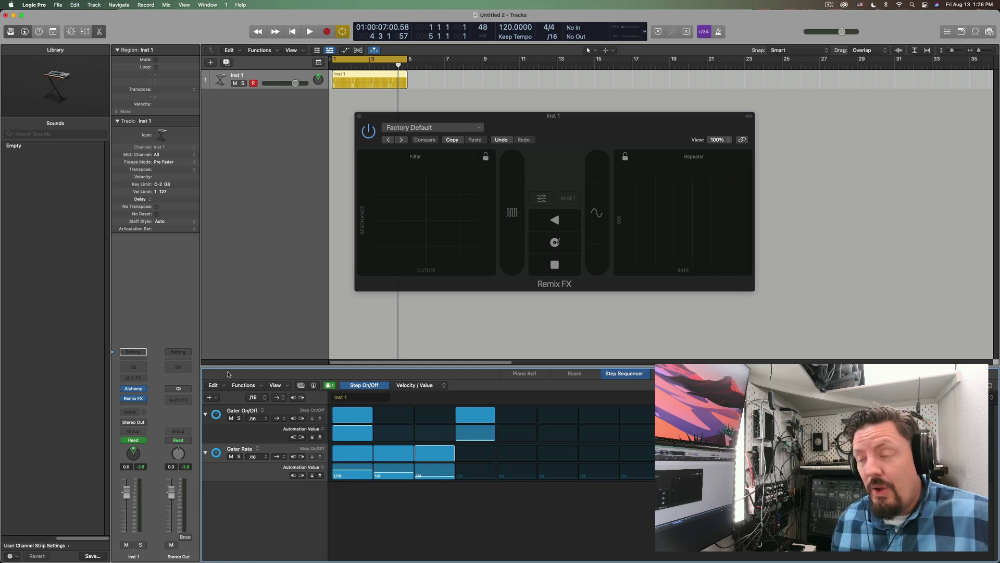
left_click(139, 378)
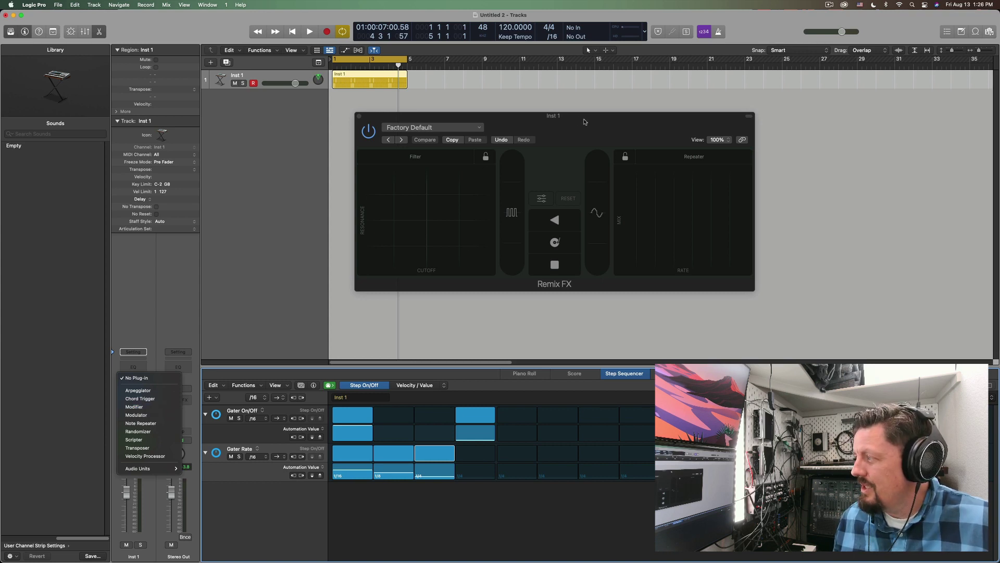
Close the MIDI FX plug-in list without inserting a plug-in
left_click(518, 162)
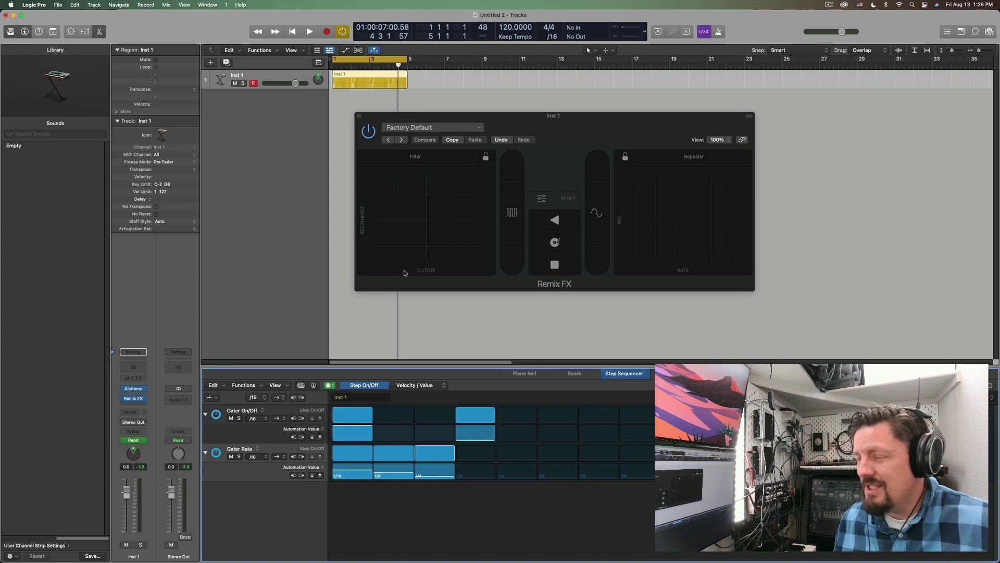